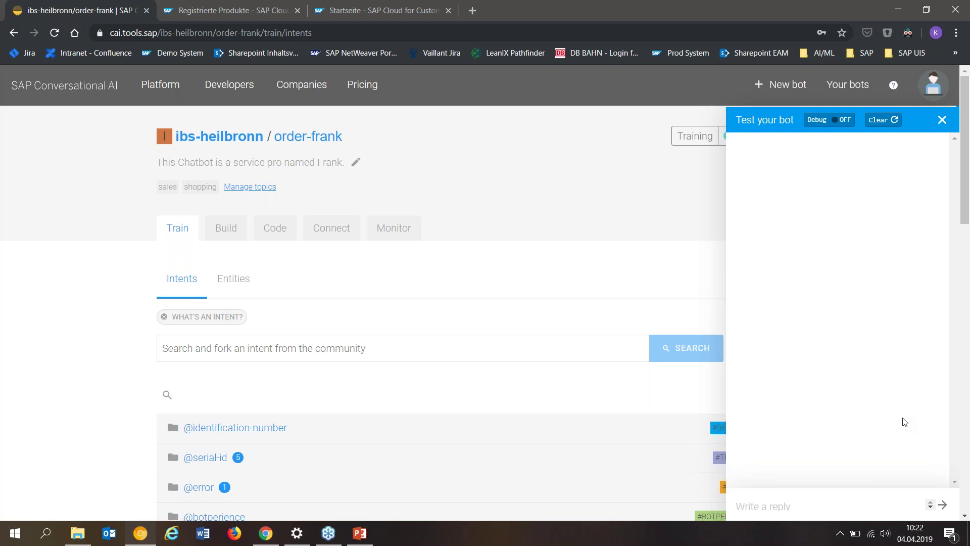
Send the bot 'Hi', an introduction with your name and customer ID, then 'Well I have a problem'.
{"action": "type", "text": "Hi"}
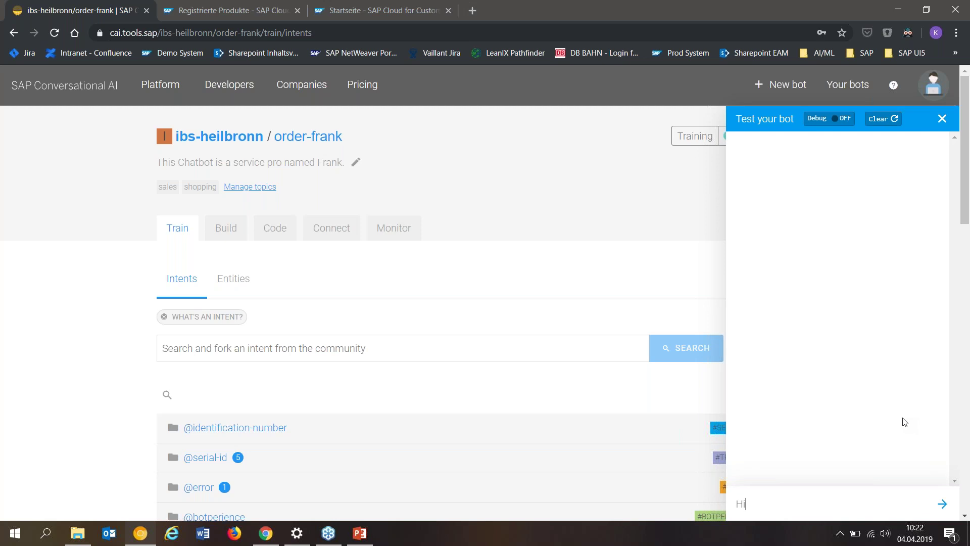
{"action": "key", "text": "Return"}
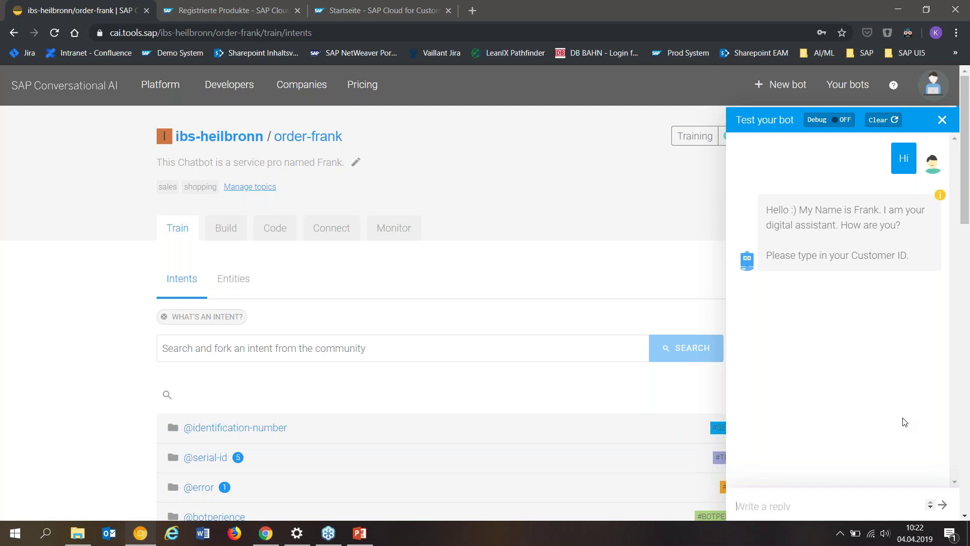
{"action": "type", "text": "Hi "}
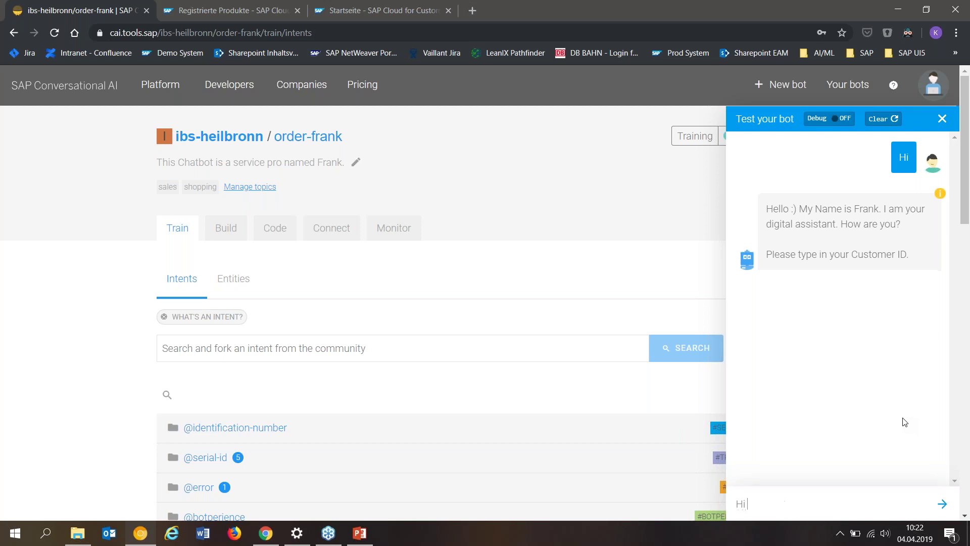
{"action": "type", "text": "i"}
{"action": "type", "text": " am Kevin. My Customer I"}
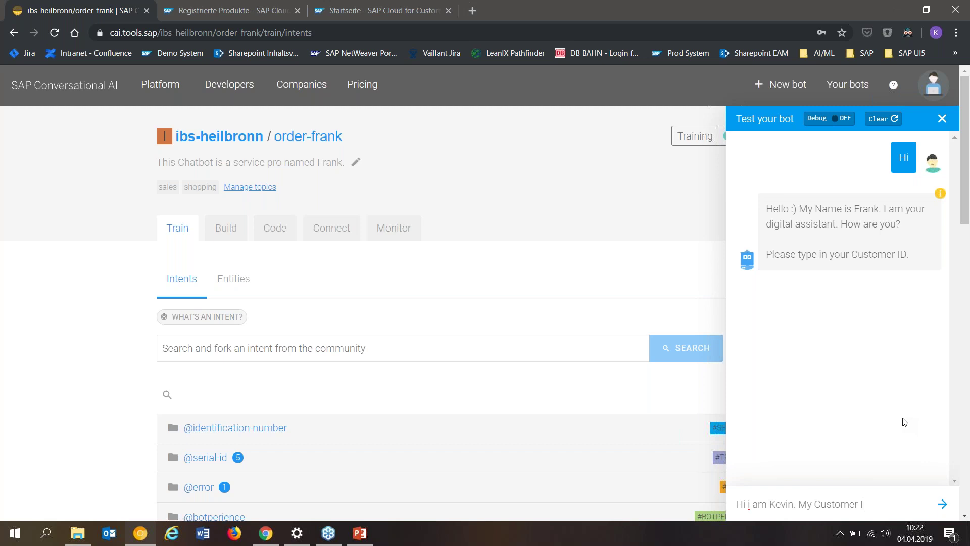
{"action": "type", "text": "D 1000110. How are"}
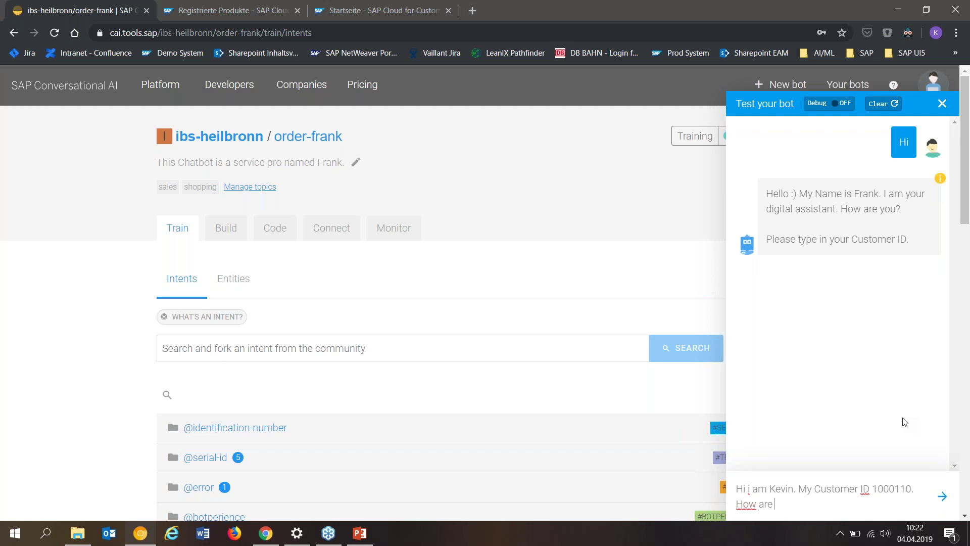
{"action": "type", "text": " you?"}
{"action": "key", "text": "Return"}
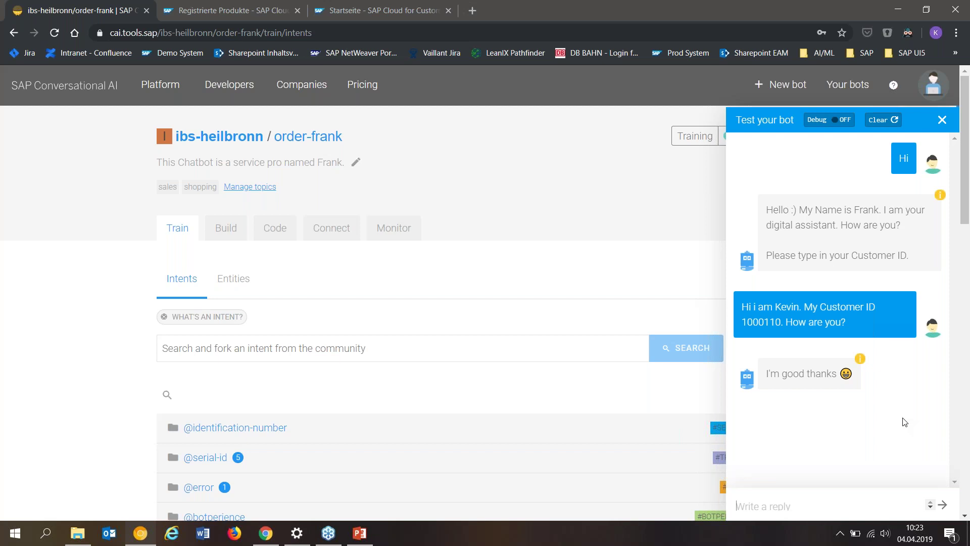
{"action": "type", "text": "Well I have "}
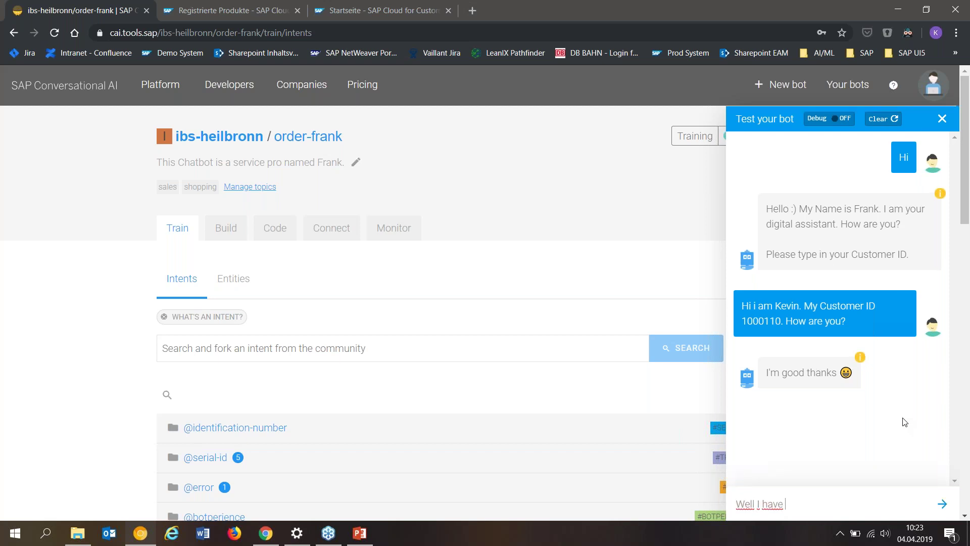
{"action": "type", "text": "a problem"}
{"action": "key", "text": "Return"}
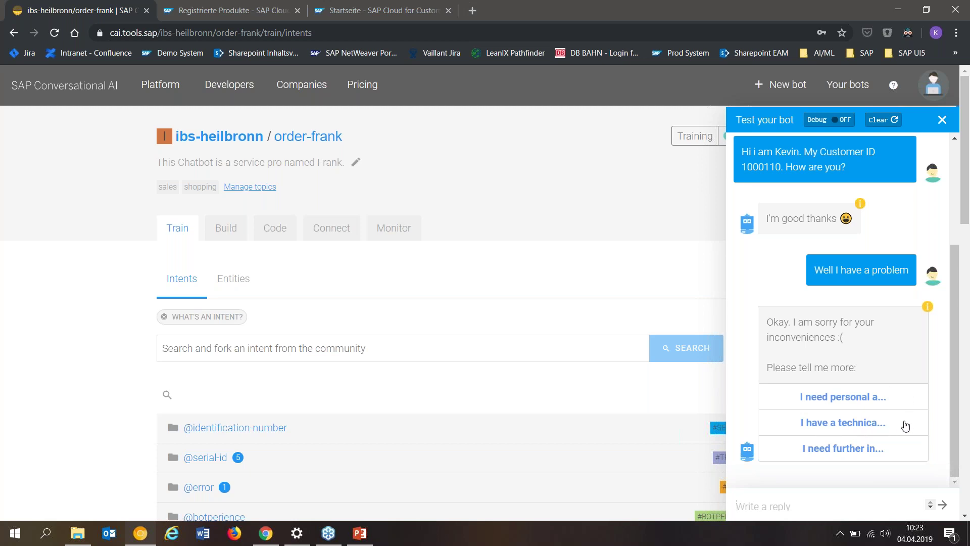
Choose 'I need further information', then follow the bot's FAQ suggestion to the IBsolution FAQ page.
{"action": "left_click", "coordinate": [842, 454]}
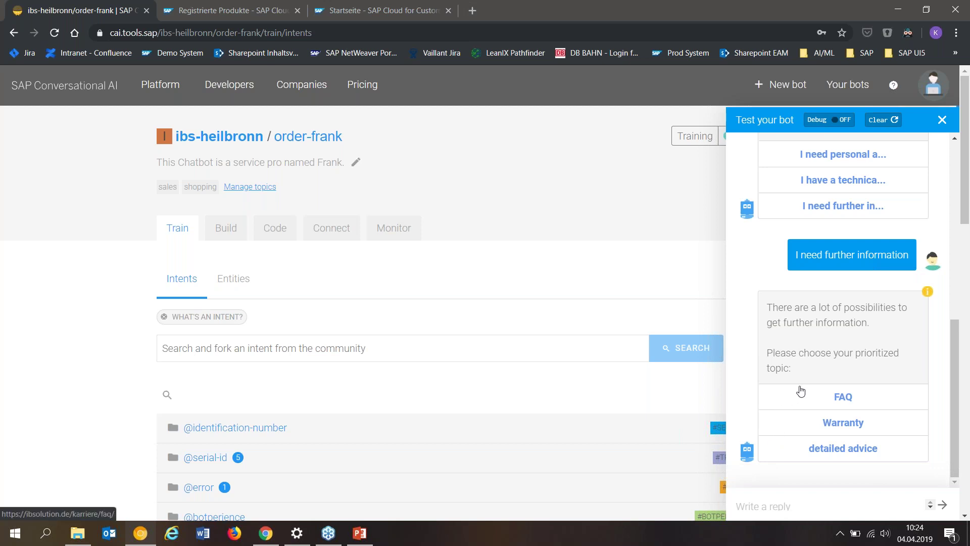
{"action": "left_click", "coordinate": [844, 397]}
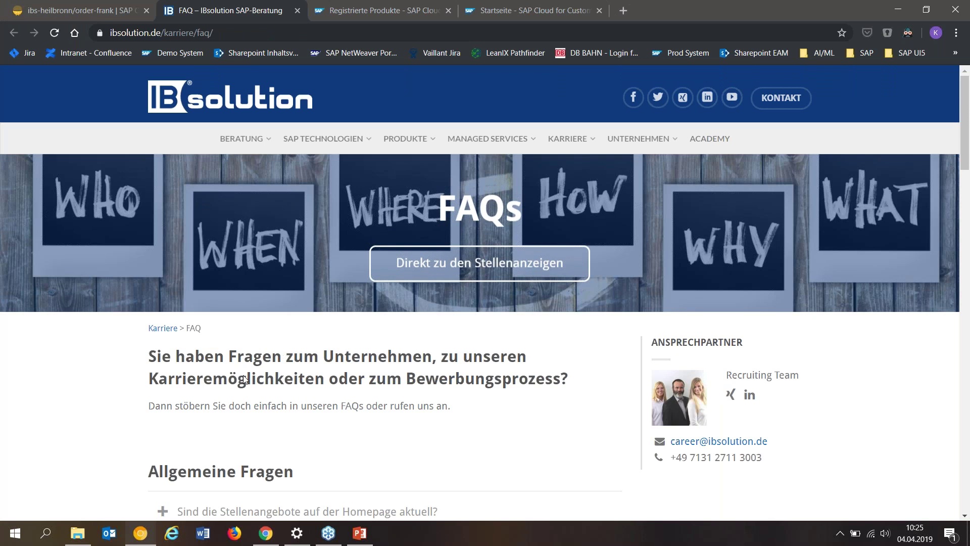
Scroll through the IBsolution FAQ page, then close its tab to return to the bot.
{"action": "scroll", "coordinate": [161, 409], "scroll_direction": "down", "scroll_amount": 5}
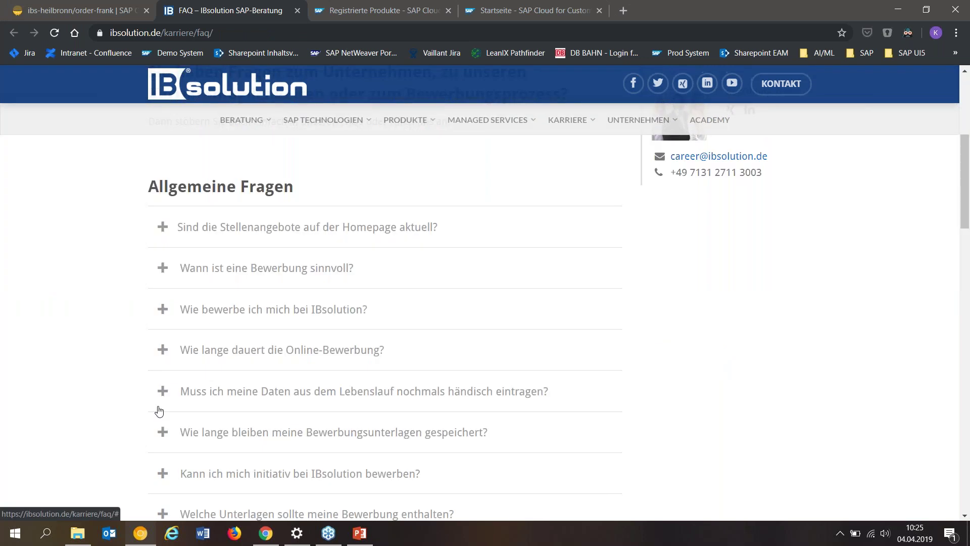
{"action": "scroll", "coordinate": [159, 407], "scroll_direction": "down", "scroll_amount": 1}
{"action": "scroll", "coordinate": [158, 408], "scroll_direction": "up", "scroll_amount": 2}
{"action": "scroll", "coordinate": [182, 384], "scroll_direction": "up", "scroll_amount": 4}
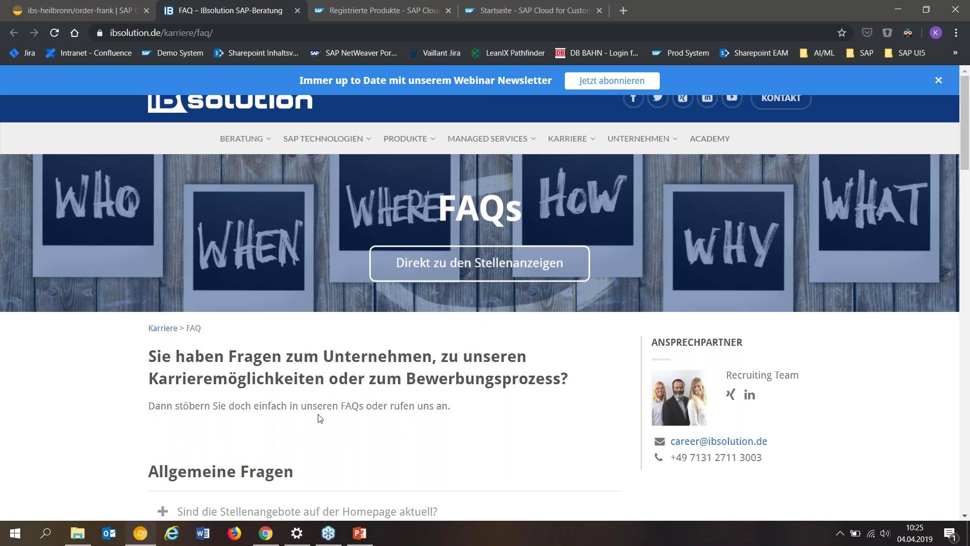
{"action": "scroll", "coordinate": [319, 417], "scroll_direction": "down", "scroll_amount": 1}
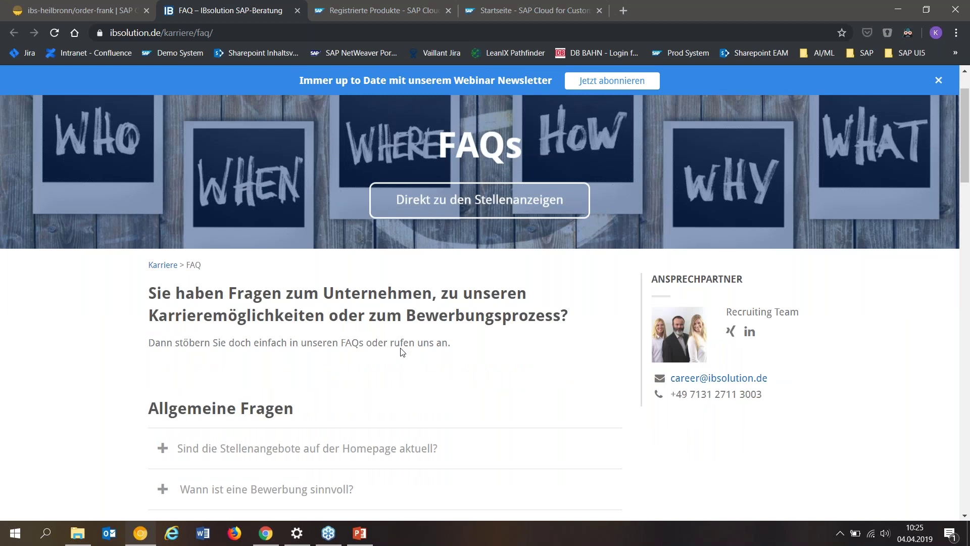
{"action": "left_click", "coordinate": [297, 10]}
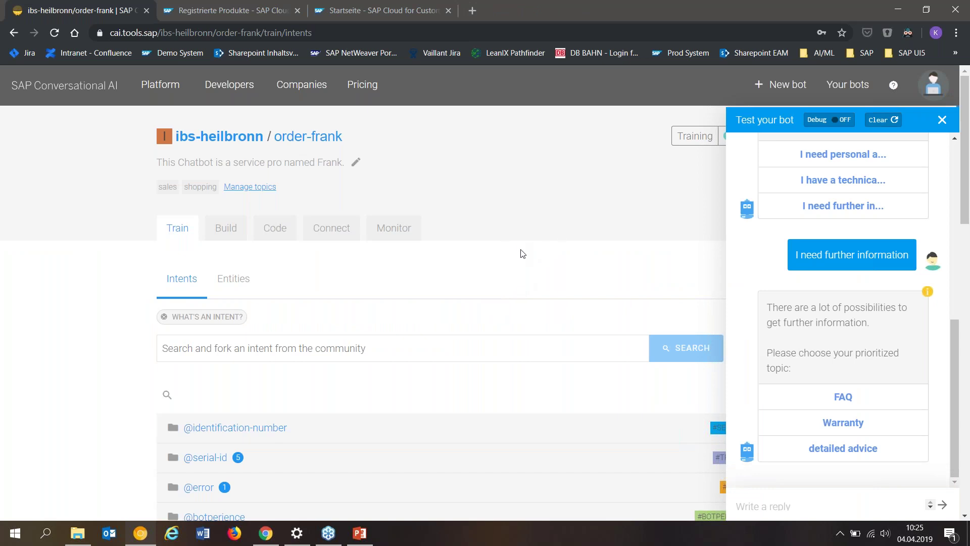
Pick the 'detailed advice' topic and read the bot's referral to its human service experts by phone.
{"action": "left_click", "coordinate": [832, 454]}
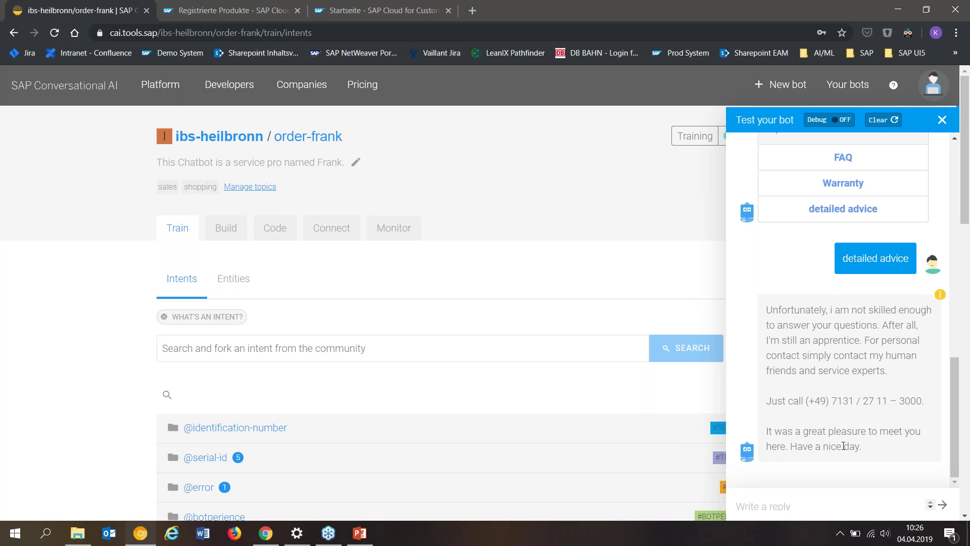
{"action": "scroll", "coordinate": [843, 446], "scroll_direction": "up", "scroll_amount": 12}
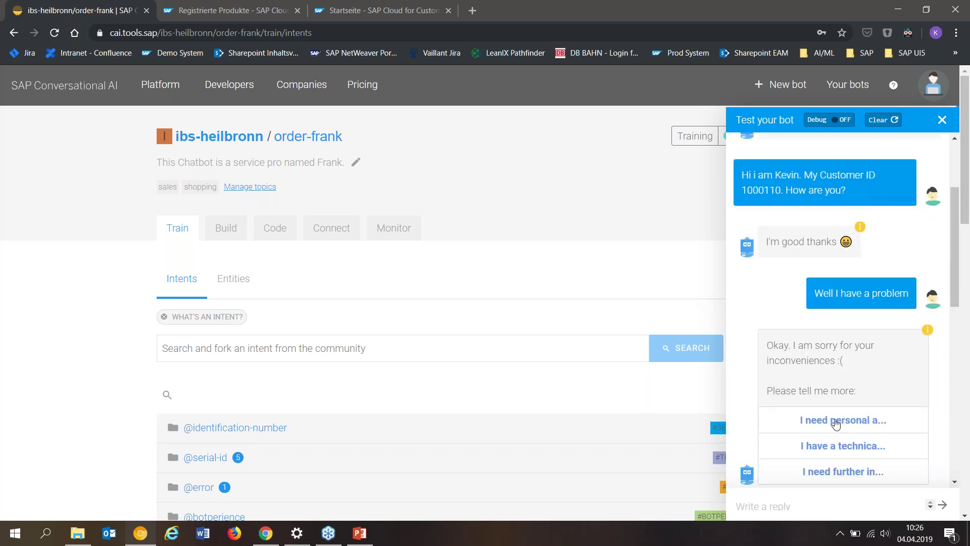
{"action": "scroll", "coordinate": [836, 423], "scroll_direction": "down", "scroll_amount": 1}
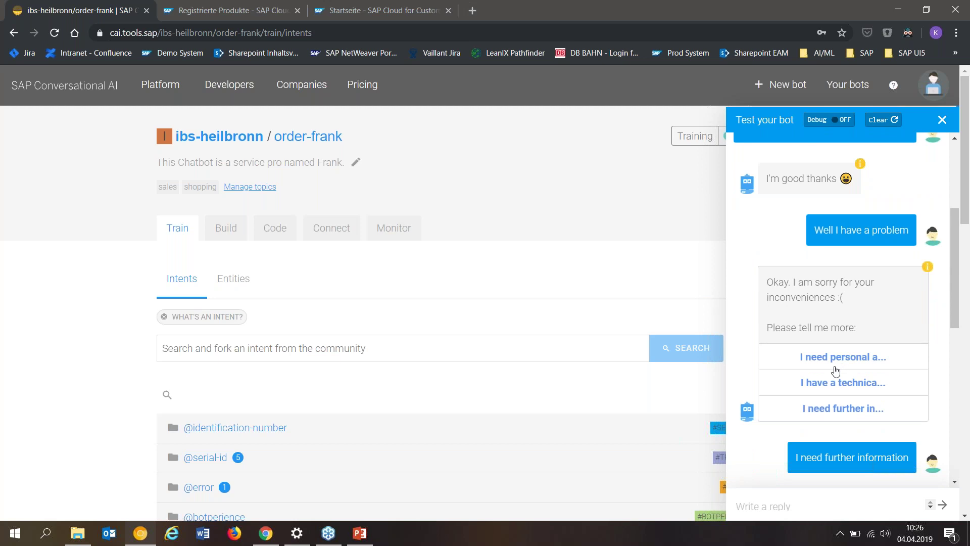
{"action": "left_click", "coordinate": [840, 420]}
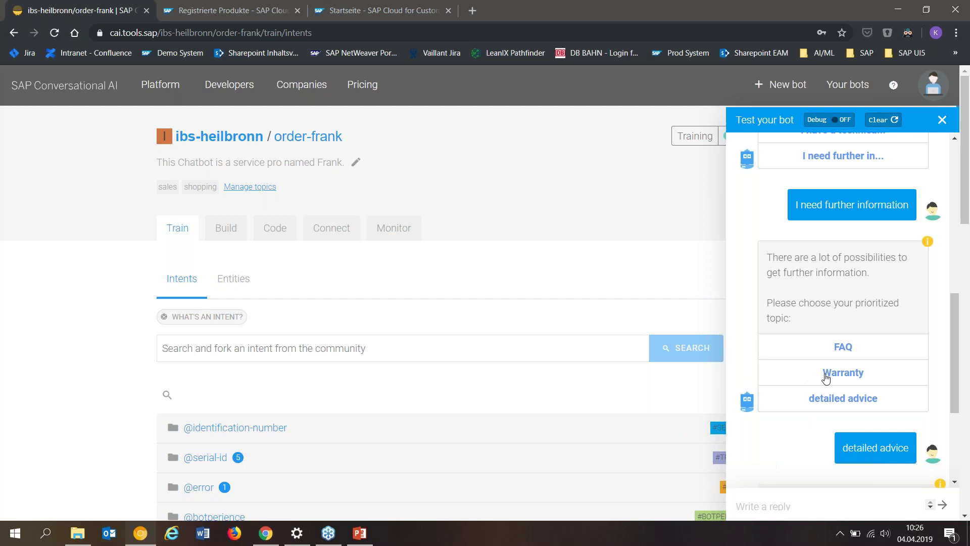
Pick Warranty and send serial ID 111, getting a 2015-04-30 expiry; then view Registrierte Produkte.
{"action": "left_click", "coordinate": [871, 375]}
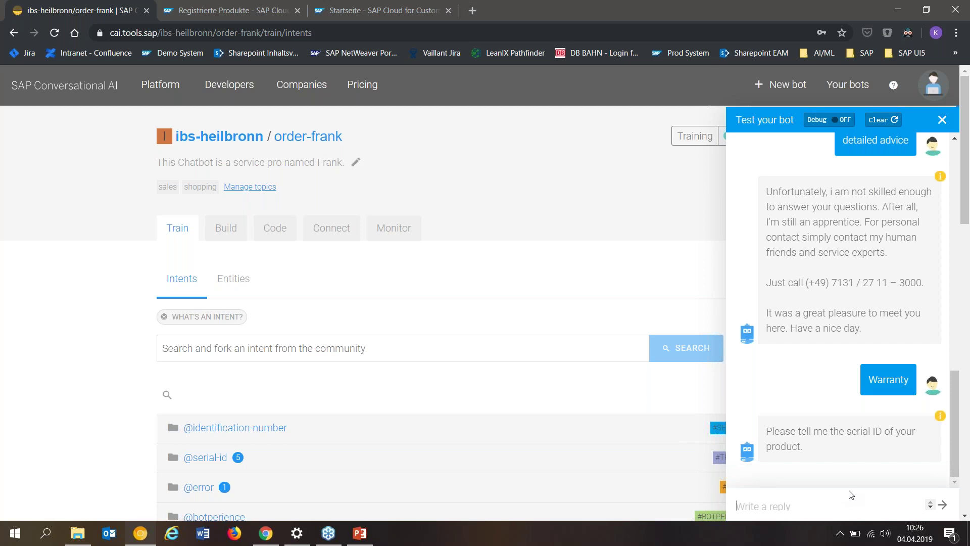
{"action": "type", "text": "111"}
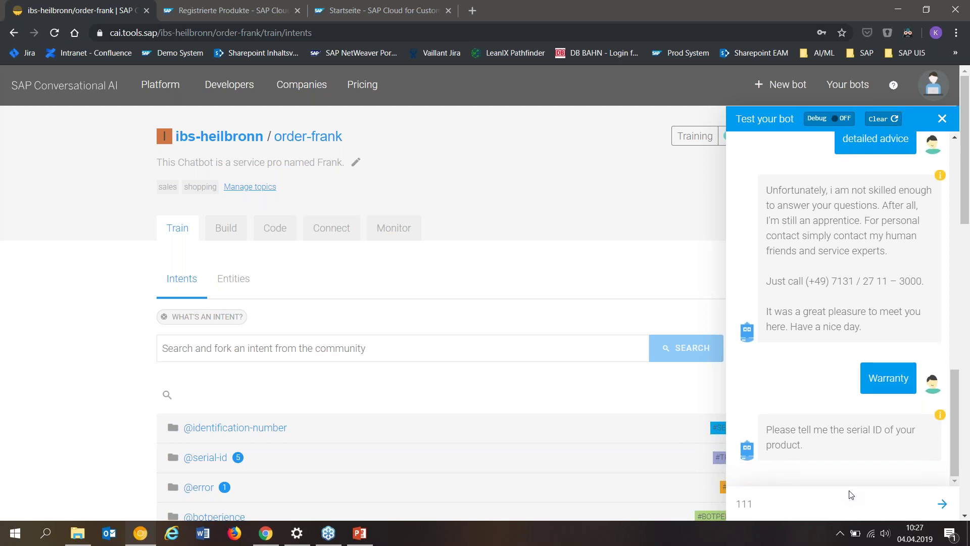
{"action": "key", "text": "Return"}
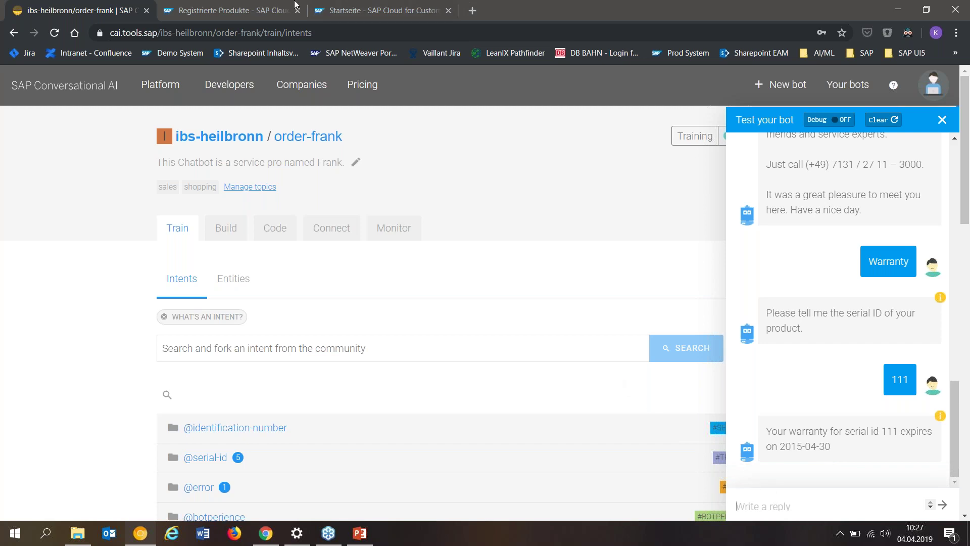
{"action": "left_click", "coordinate": [232, 16]}
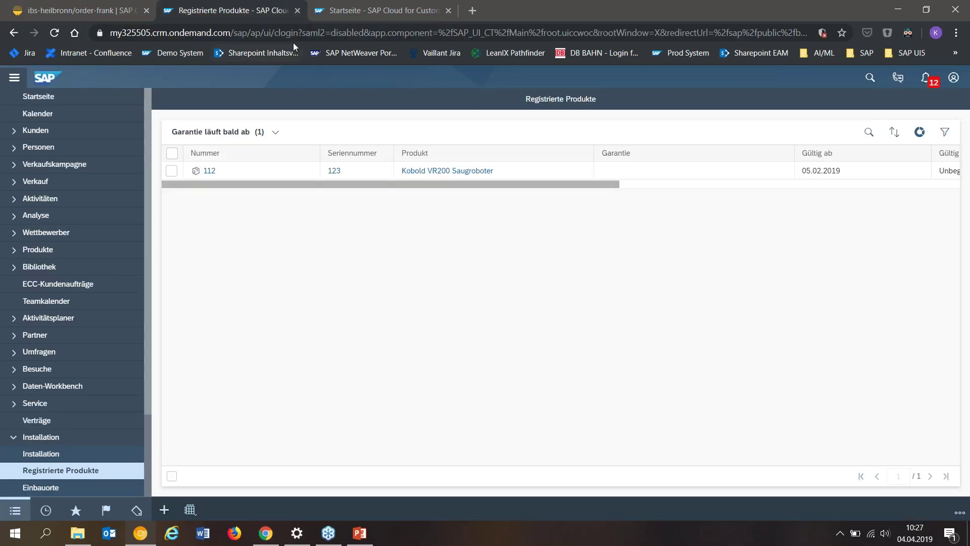
Show the 'Alle' products view and confirm serial 111's Garantieendedatum is 30.04.2015.
{"action": "left_click", "coordinate": [238, 132]}
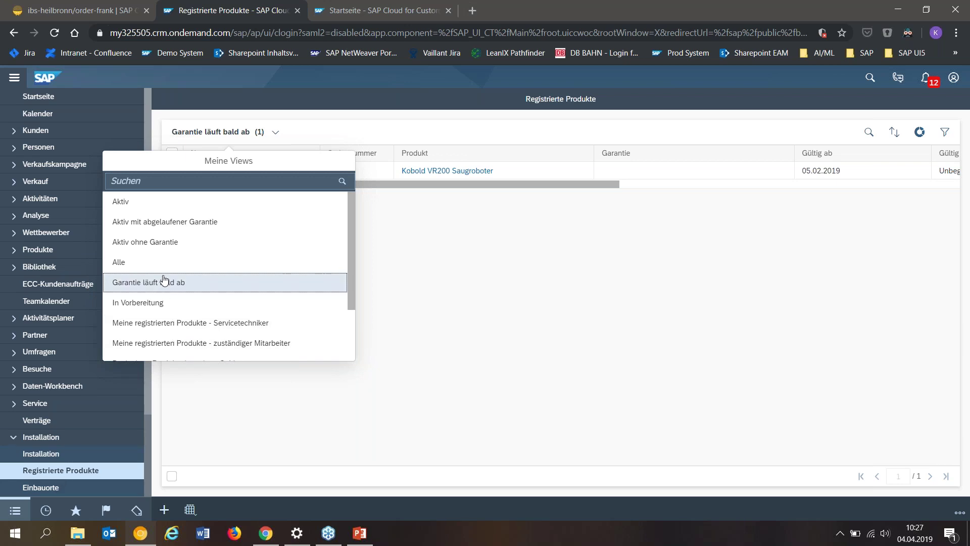
{"action": "left_click", "coordinate": [181, 263]}
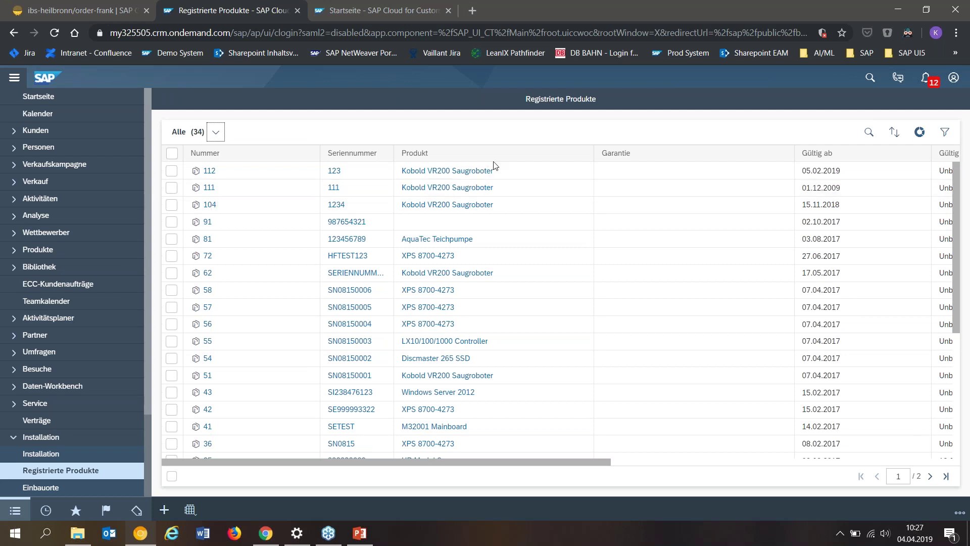
{"action": "left_click_drag", "start_coordinate": [578, 462], "coordinate": [940, 462]}
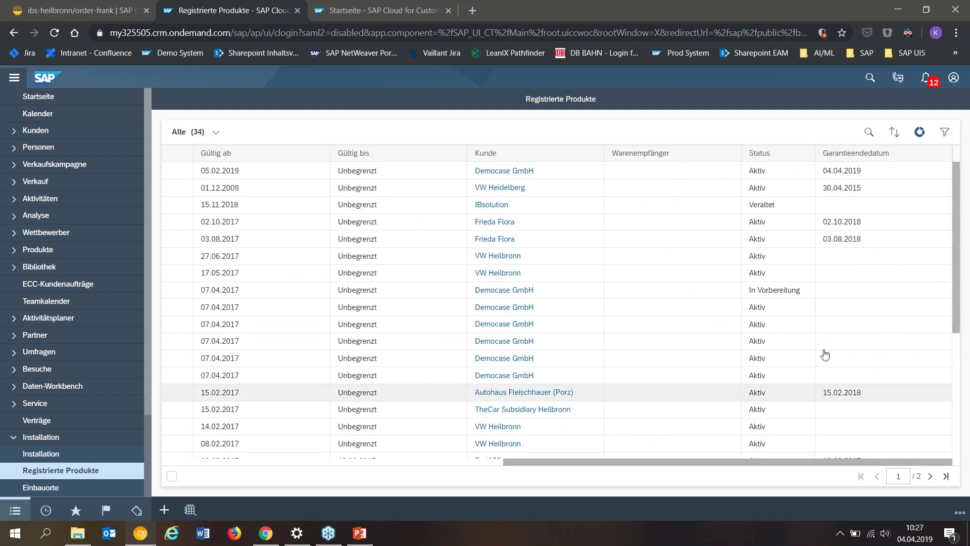
{"action": "left_click_drag", "start_coordinate": [865, 188], "coordinate": [819, 188]}
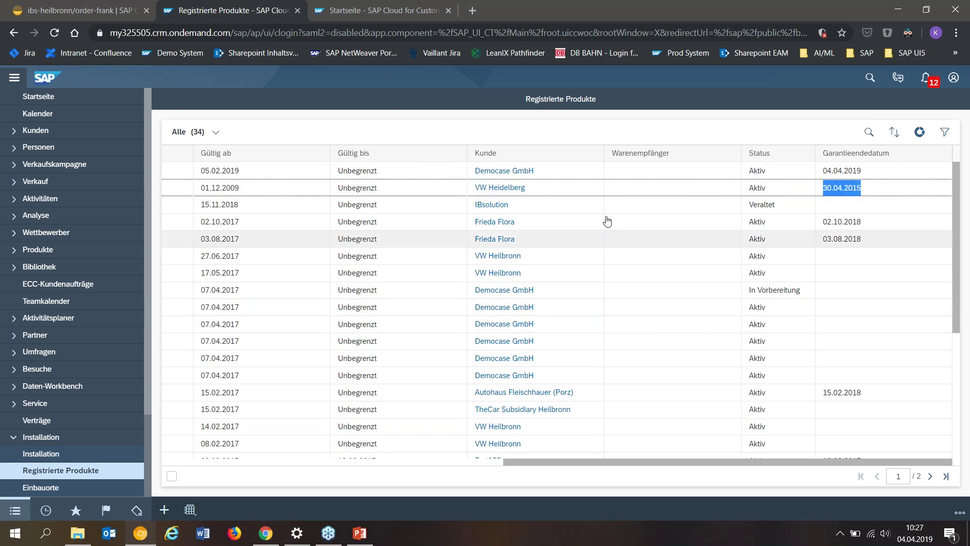
{"action": "left_click", "coordinate": [126, 18]}
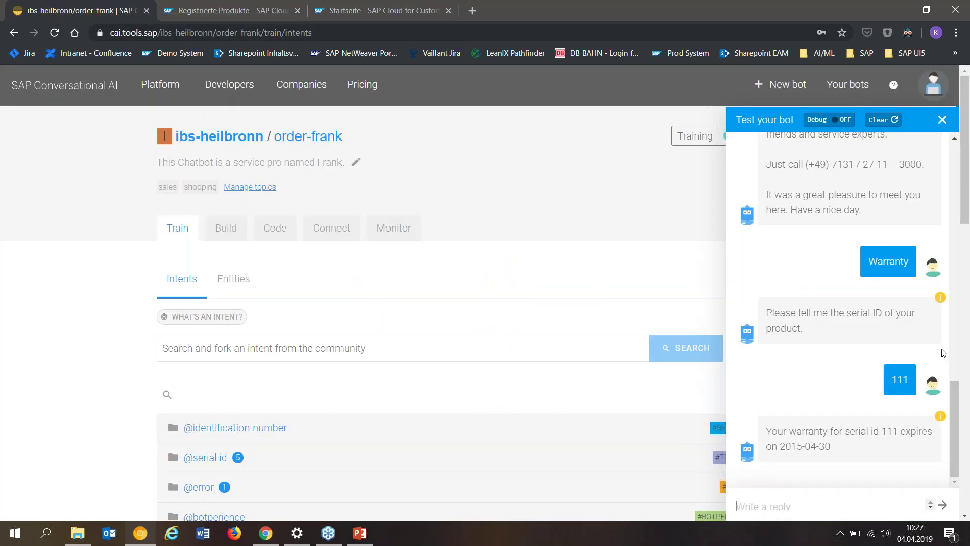
Pick the 'I have a technical issue' quick reply in the test chat.
{"action": "scroll", "coordinate": [801, 342], "scroll_direction": "up", "scroll_amount": 8}
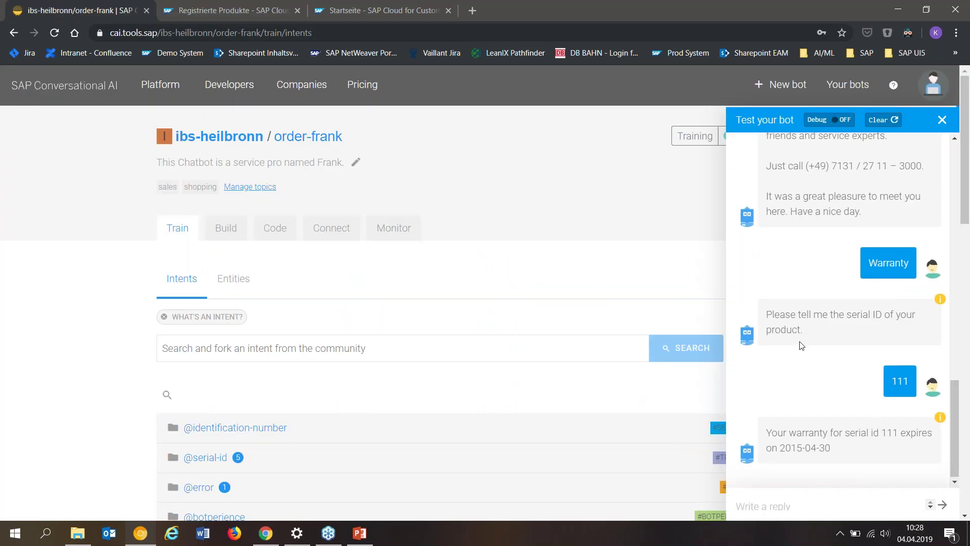
{"action": "scroll", "coordinate": [781, 390], "scroll_direction": "up", "scroll_amount": 5}
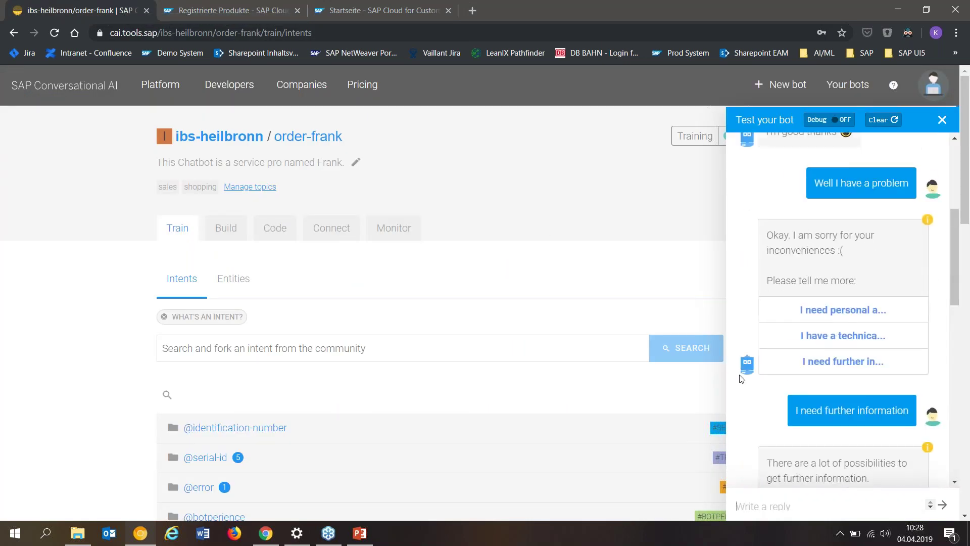
{"action": "left_click", "coordinate": [809, 344]}
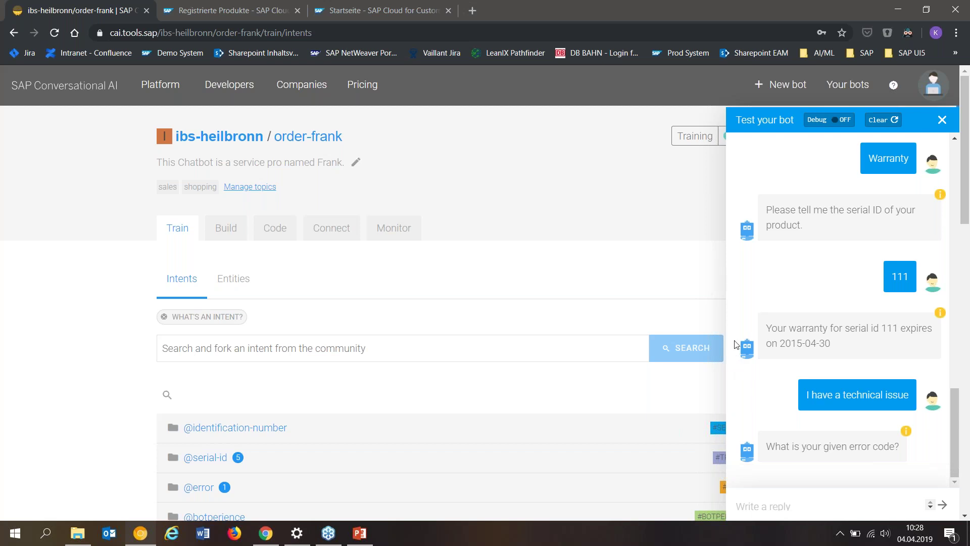
Send 'error #0815' and highlight the bot's service request and incident confirmation.
{"action": "left_click", "coordinate": [755, 508]}
{"action": "type", "text": "errr"}
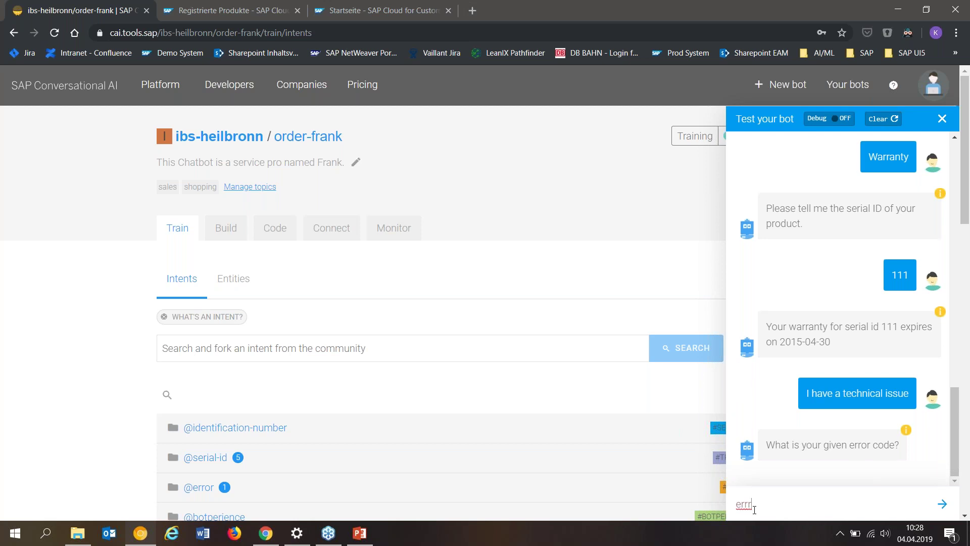
{"action": "key", "text": "BackSpace"}
{"action": "type", "text": "or #0815"}
{"action": "key", "text": "Return"}
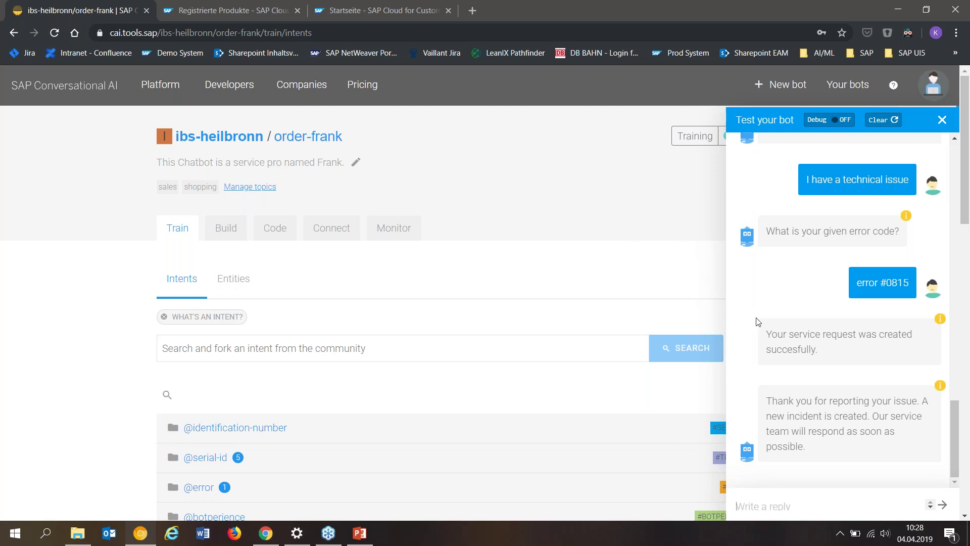
{"action": "left_click_drag", "start_coordinate": [826, 354], "coordinate": [765, 332]}
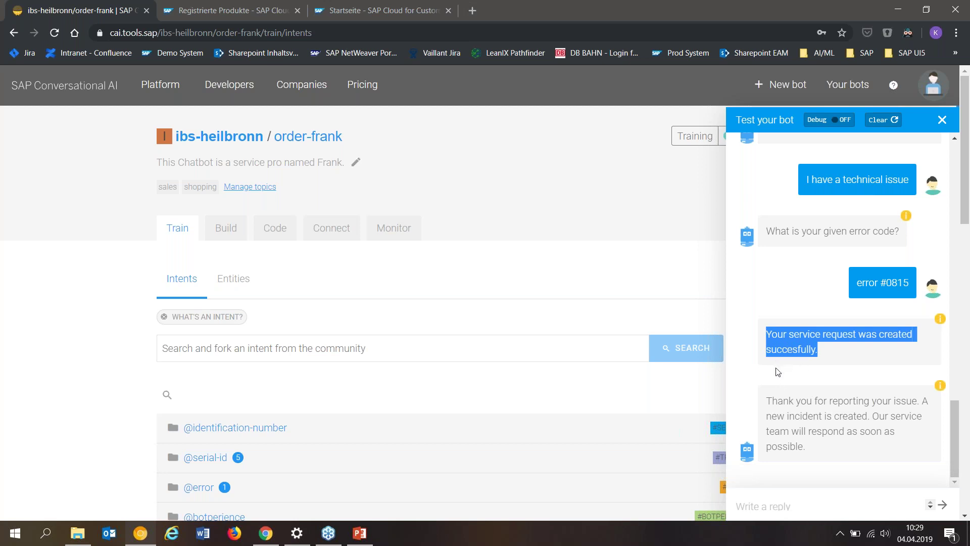
{"action": "scroll", "coordinate": [777, 372], "scroll_direction": "down", "scroll_amount": 2}
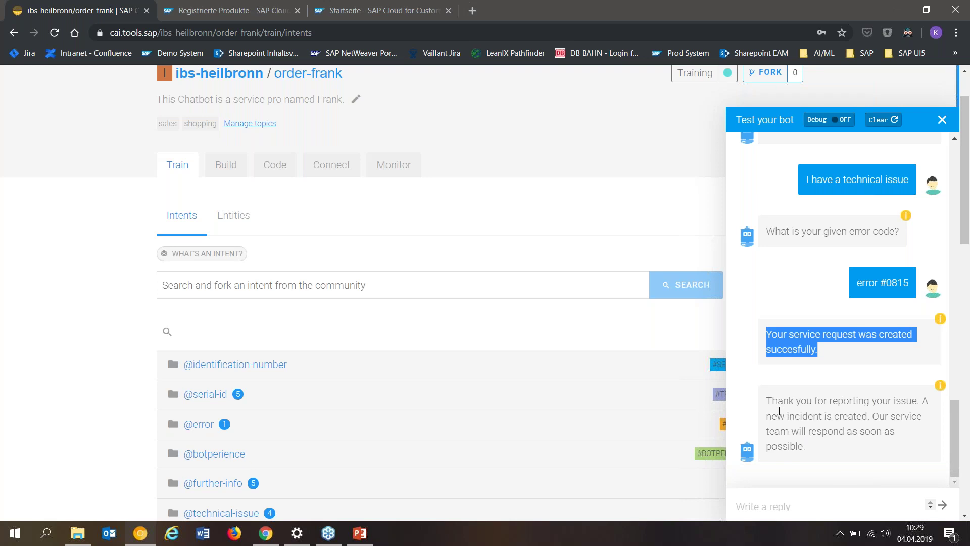
Reload SAP Cloud for Customer and open Service > Tickets to find ticket 540 from the Bot channel.
{"action": "left_click", "coordinate": [371, 14]}
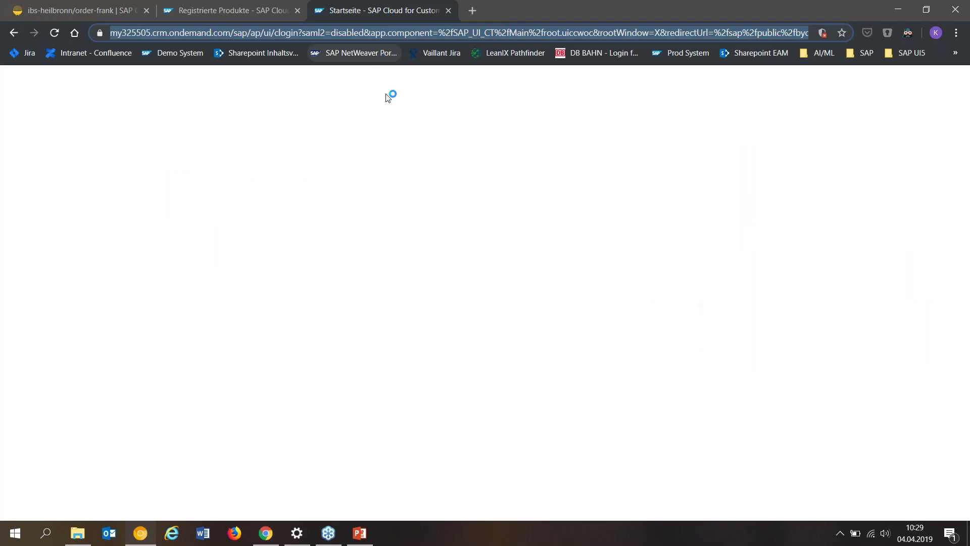
{"action": "key", "text": "F5"}
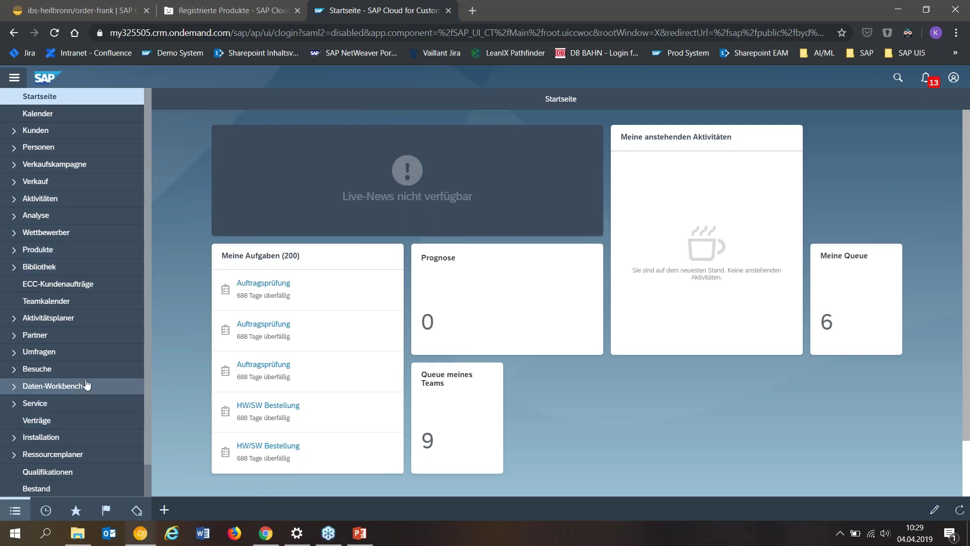
{"action": "left_click", "coordinate": [59, 406]}
{"action": "left_click", "coordinate": [61, 421]}
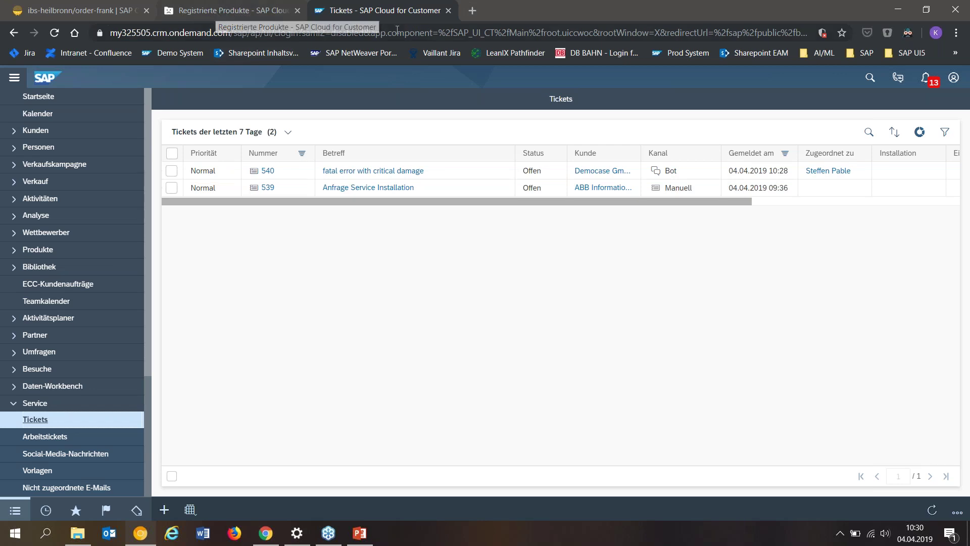
Send 'Thank you' and then 'goodbye' in the test chat, prompting the botperience rating.
{"action": "left_click", "coordinate": [105, 7]}
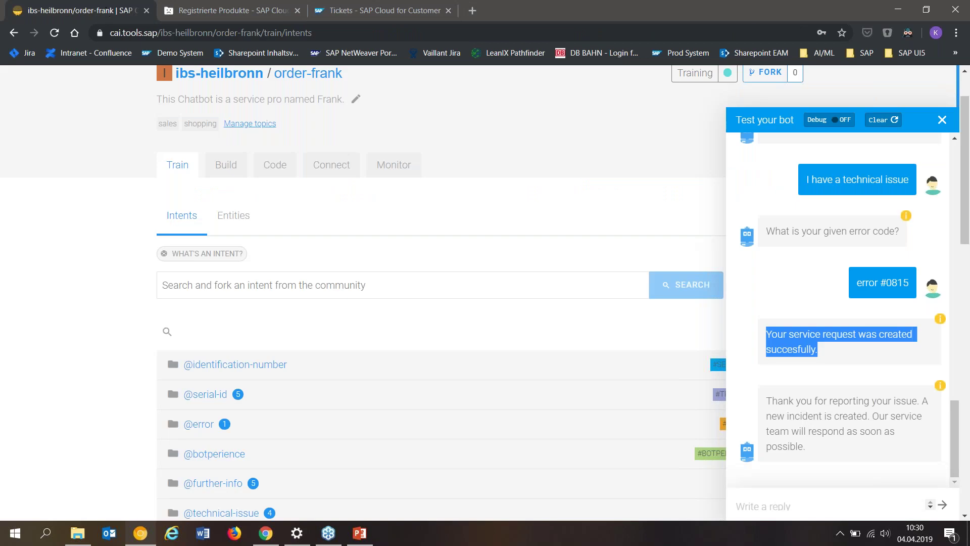
{"action": "left_click", "coordinate": [770, 506]}
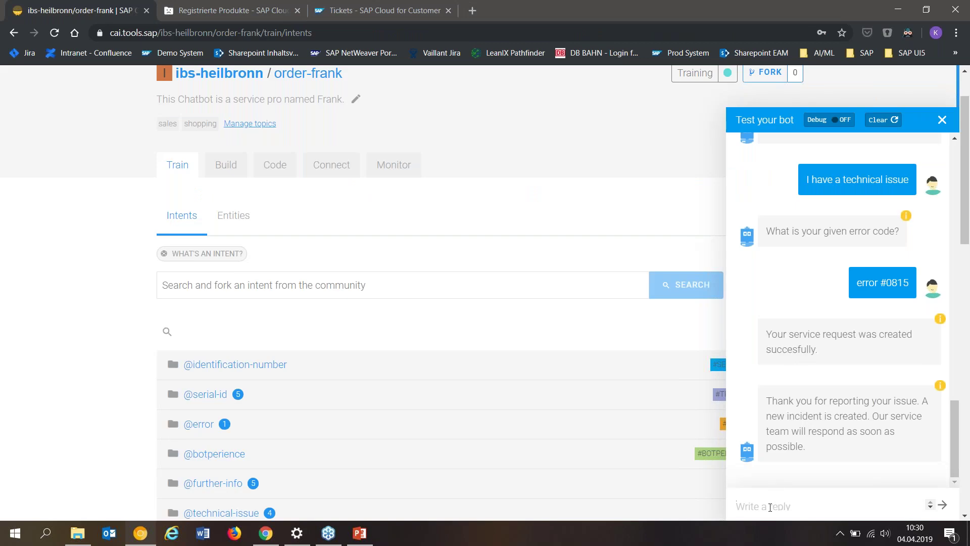
{"action": "type", "text": "Thank you"}
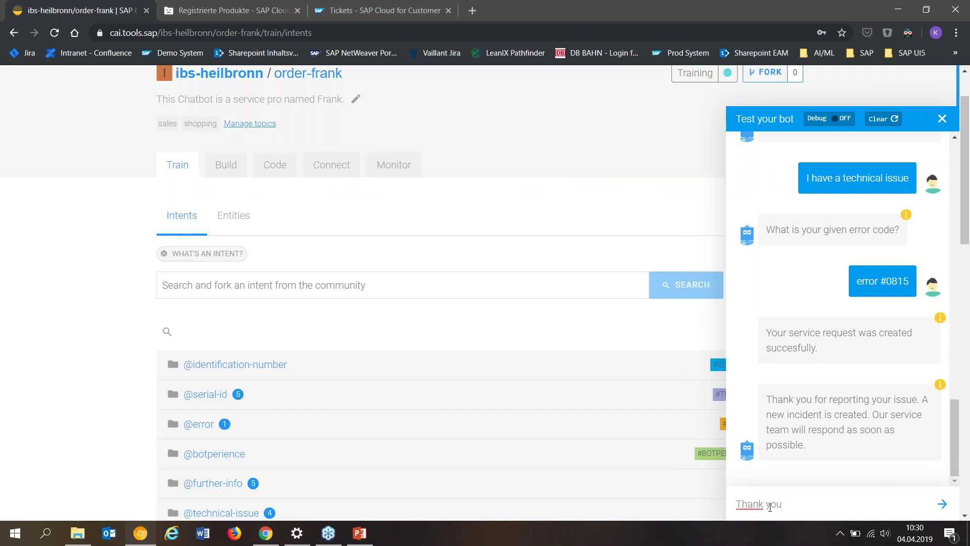
{"action": "key", "text": "Return"}
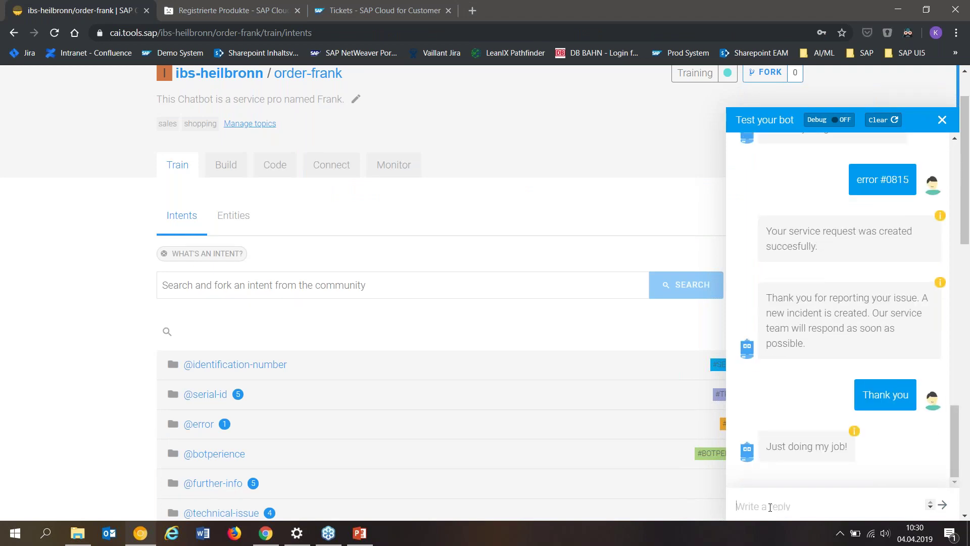
{"action": "type", "text": "go"}
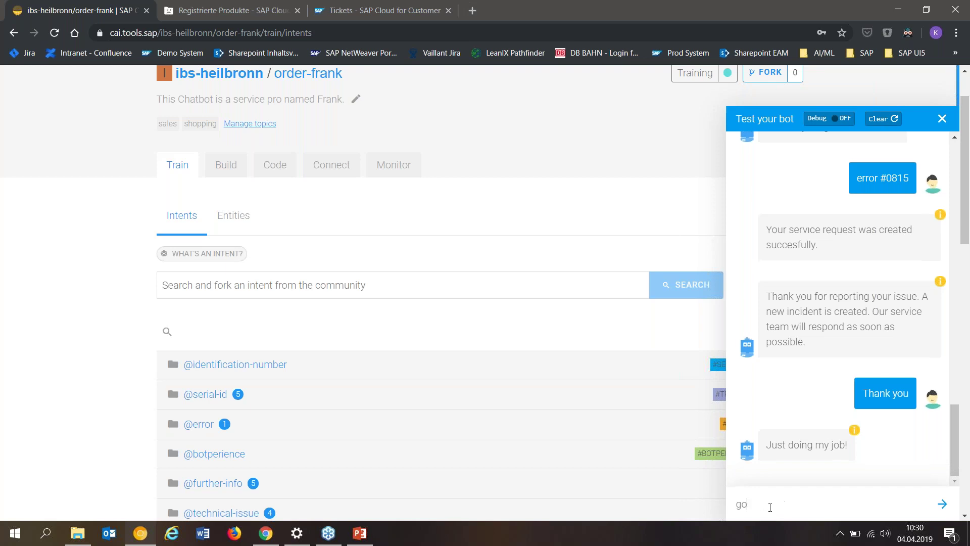
{"action": "type", "text": "odbye"}
{"action": "key", "text": "Return"}
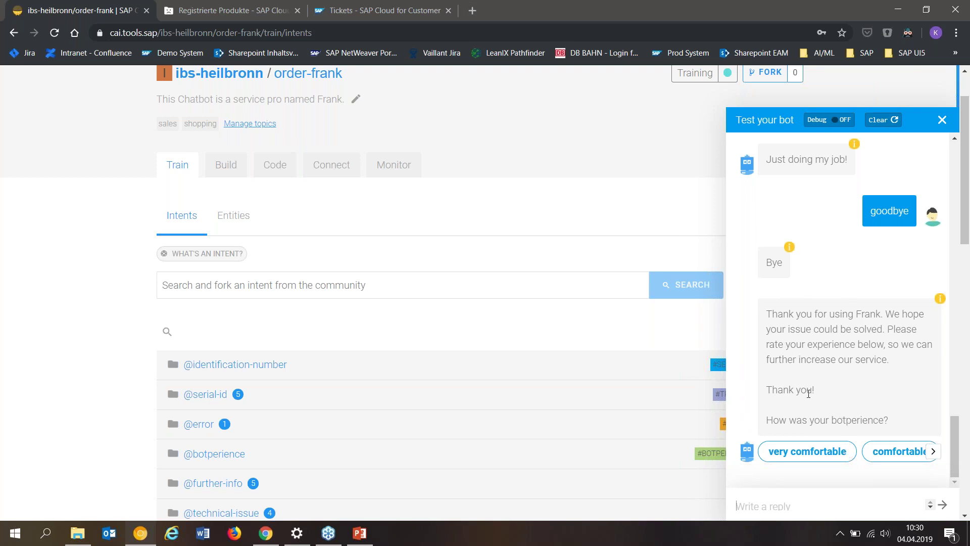
Page through the bot's rating chips and pick a rating for the bot experience.
{"action": "left_click", "coordinate": [934, 453]}
{"action": "left_click", "coordinate": [935, 453]}
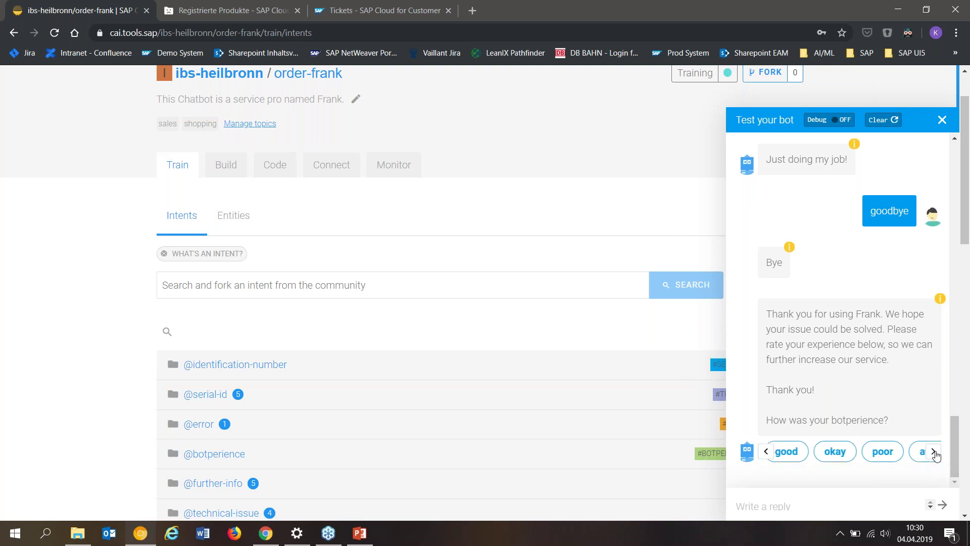
{"action": "left_click", "coordinate": [760, 452]}
{"action": "left_click", "coordinate": [766, 452]}
{"action": "left_click", "coordinate": [766, 451]}
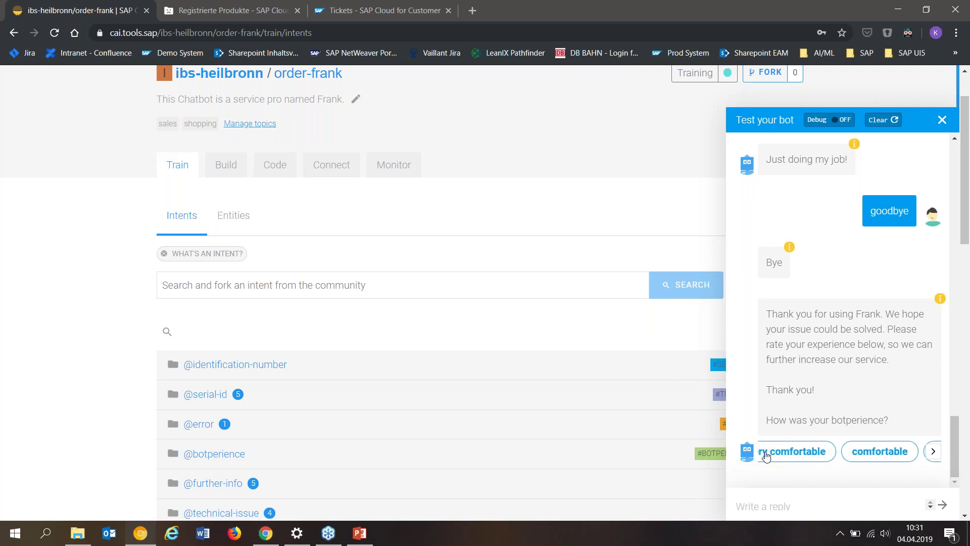
{"action": "left_click", "coordinate": [797, 452]}
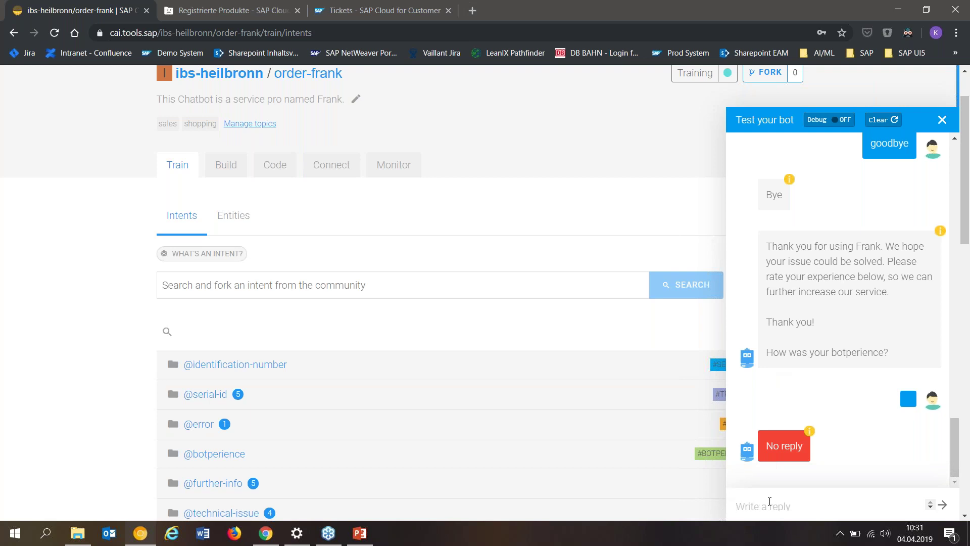
Send the follow-up message 'hä?' and get the bot's fallback reply.
{"action": "left_click", "coordinate": [769, 501]}
{"action": "type", "text": "h"}
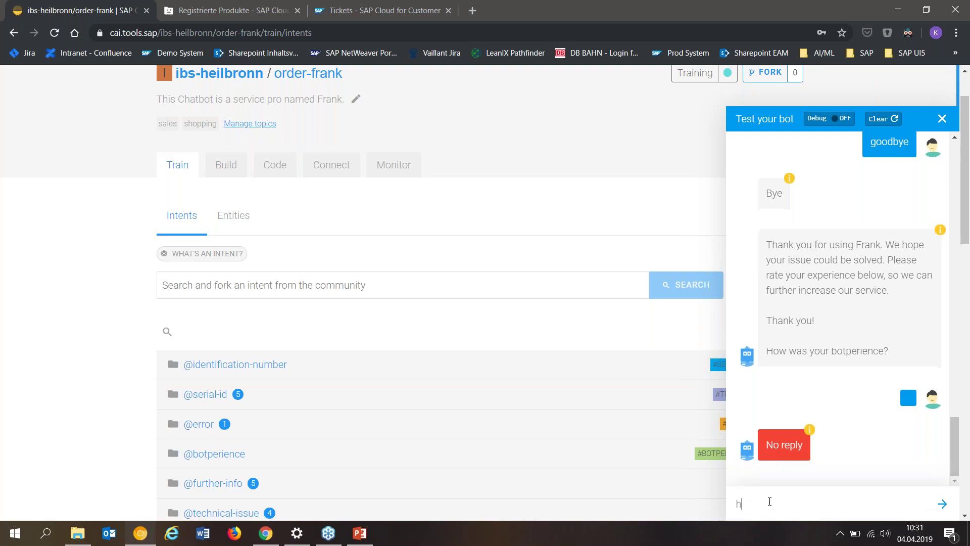
{"action": "type", "text": "ä?"}
{"action": "key", "text": "Return"}
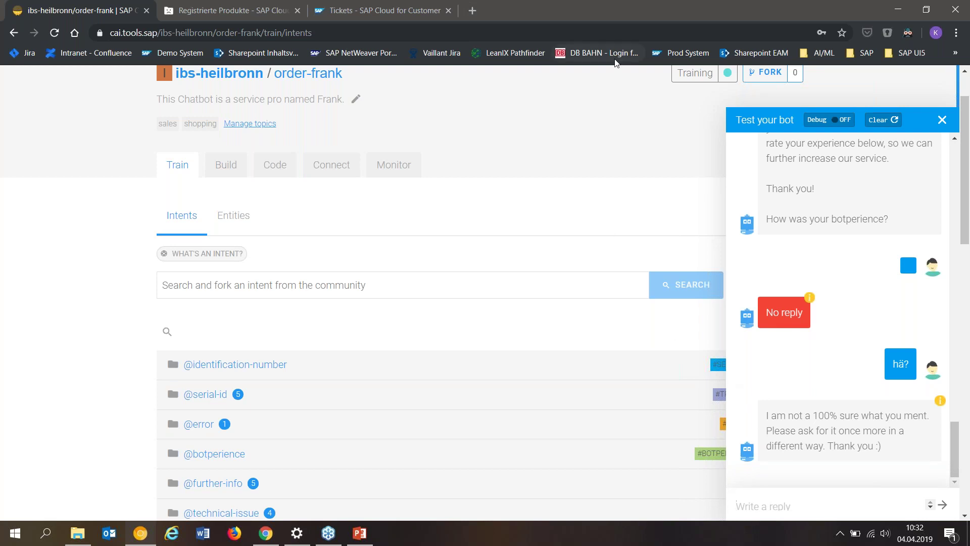
{"action": "left_click_drag", "start_coordinate": [594, 6], "coordinate": [579, 25]}
Run the PowerPoint slide show from slide 15, past the Agenda, to 'Herleitung KI (AI)'.
{"action": "left_click", "coordinate": [578, 8]}
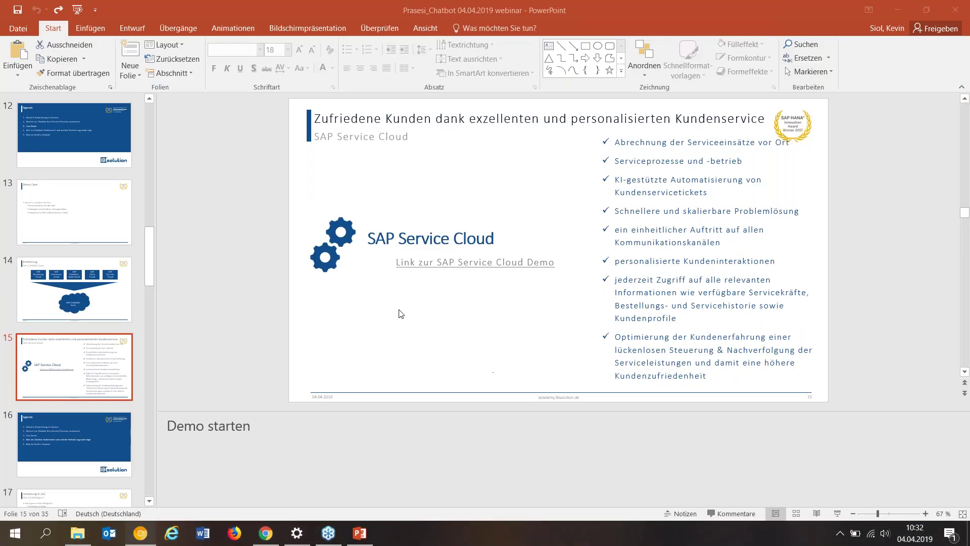
{"action": "left_click", "coordinate": [432, 502]}
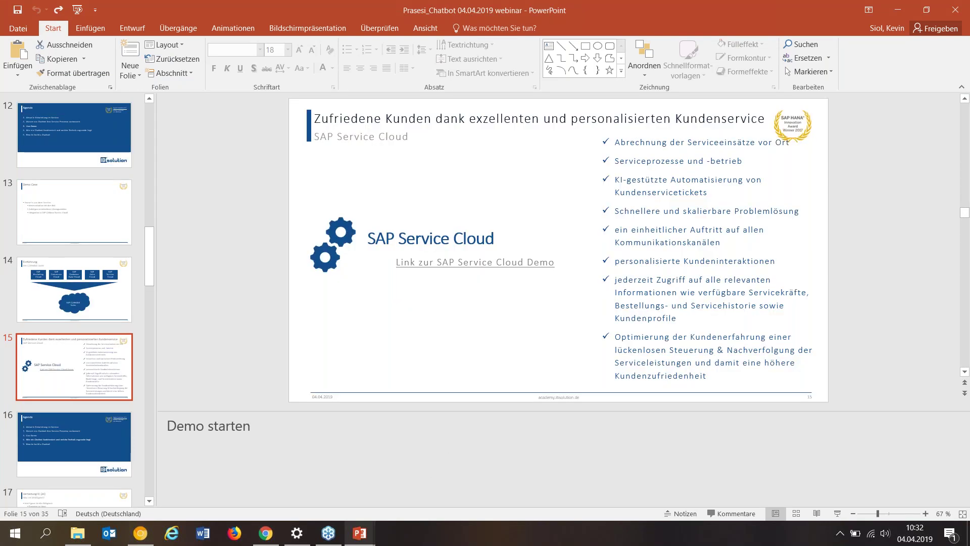
{"action": "key", "text": "shift+F5"}
{"action": "key", "text": "Right"}
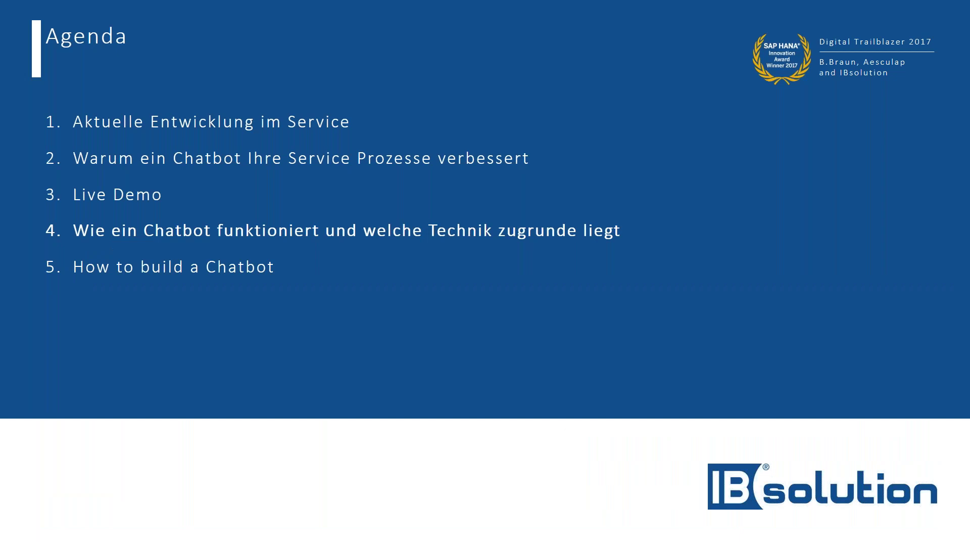
{"action": "key", "text": "Right"}
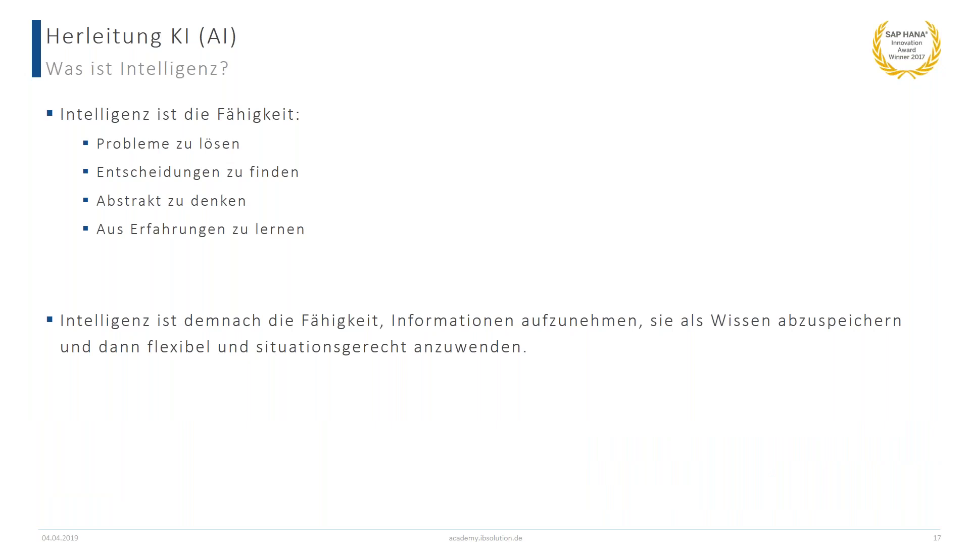